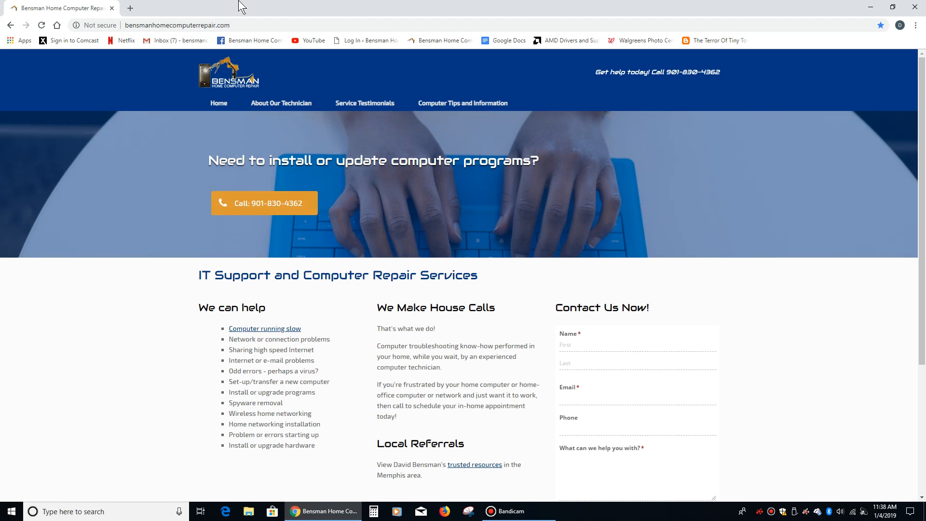
- Open a new tab and launch Blogger from the Google apps launcher
left_click(131, 8)
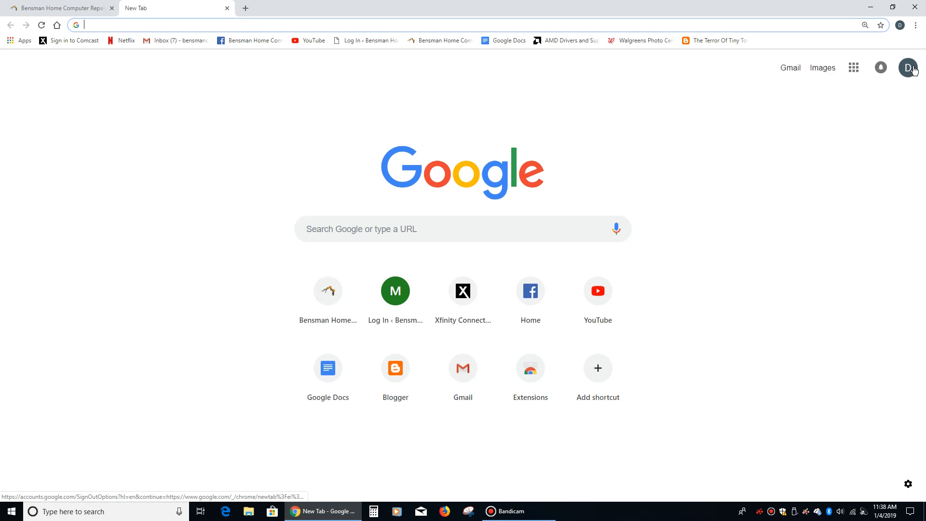
left_click(794, 73)
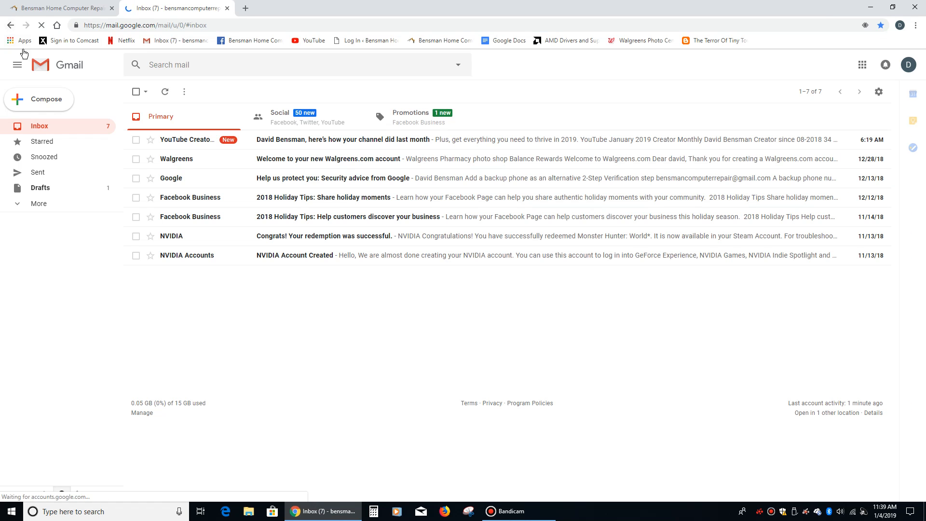
left_click(11, 25)
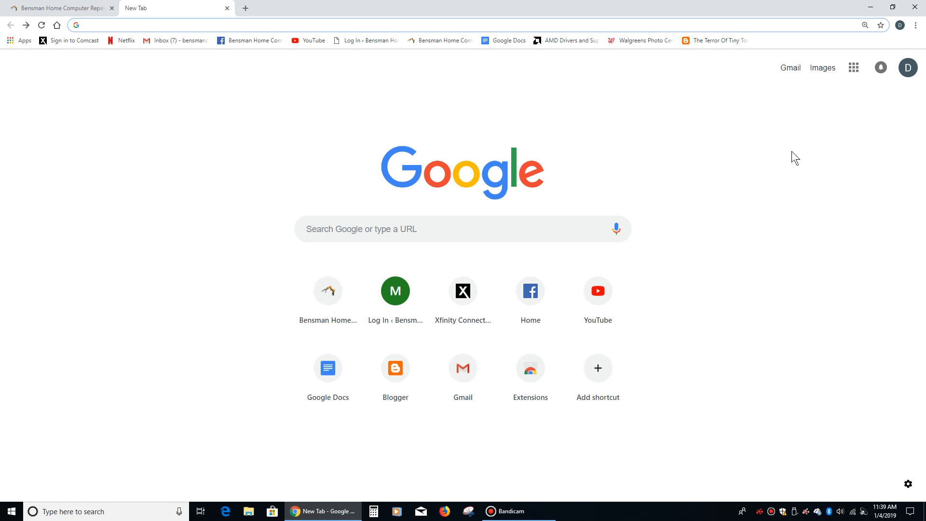
left_click(854, 70)
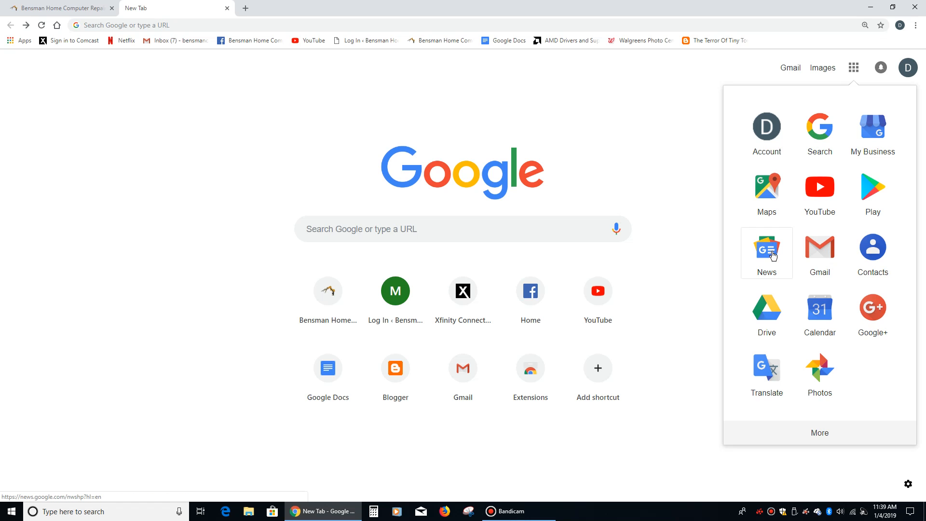
left_click(825, 435)
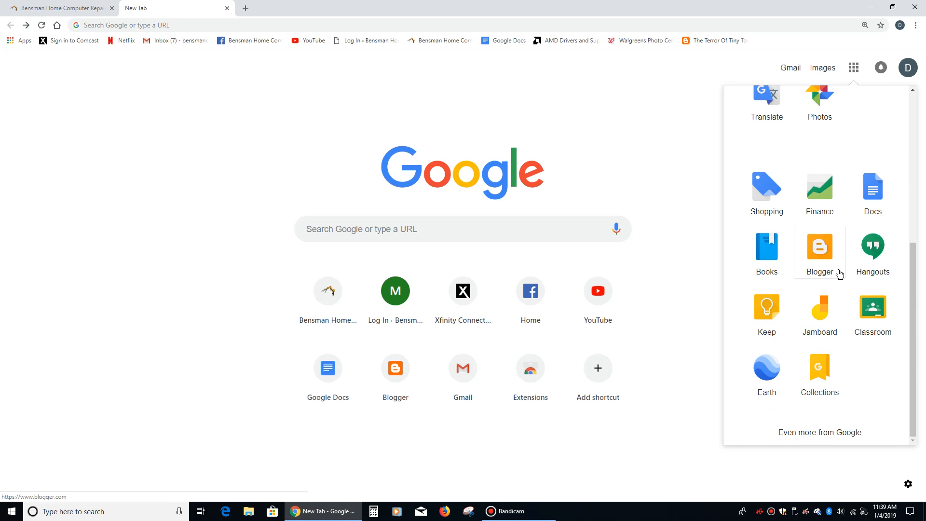
left_click(827, 247)
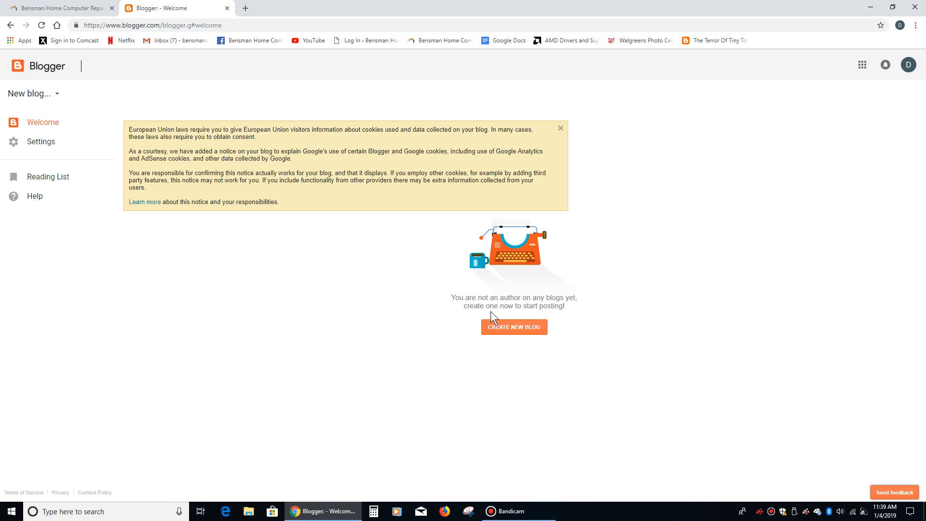
- Start creating a new blog titled "test blog"
left_click(512, 328)
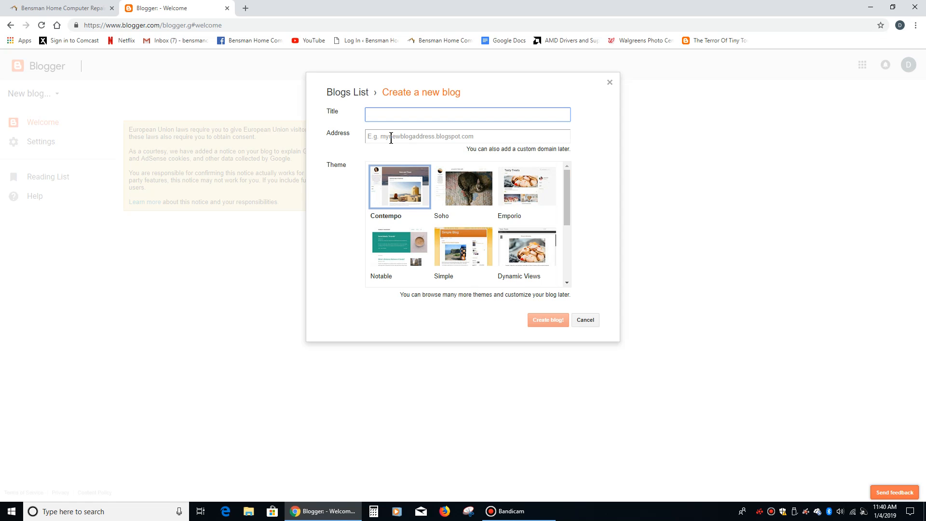
type("test blog")
- Set the blog address to 2165146mysupergreattestblog.blogspot.com, trying mytestblog and mygreattestblog first
left_click(391, 138)
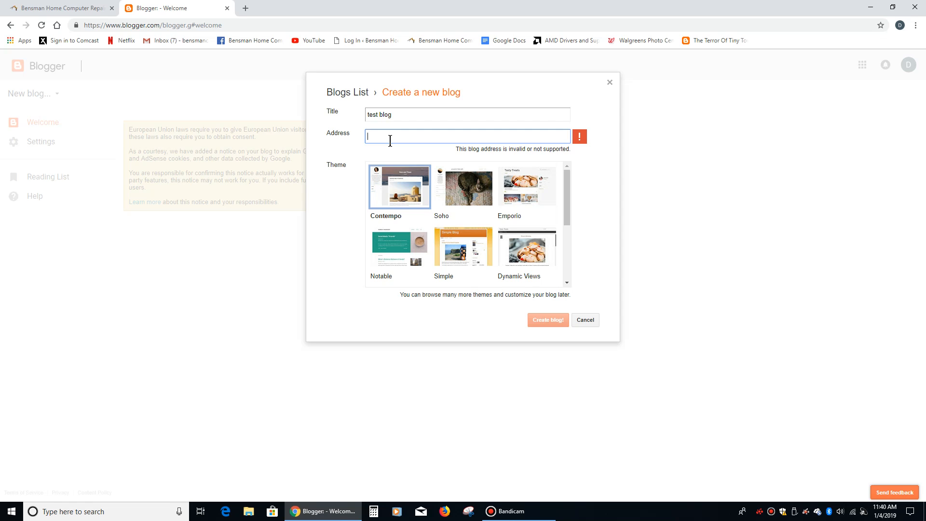
type("my")
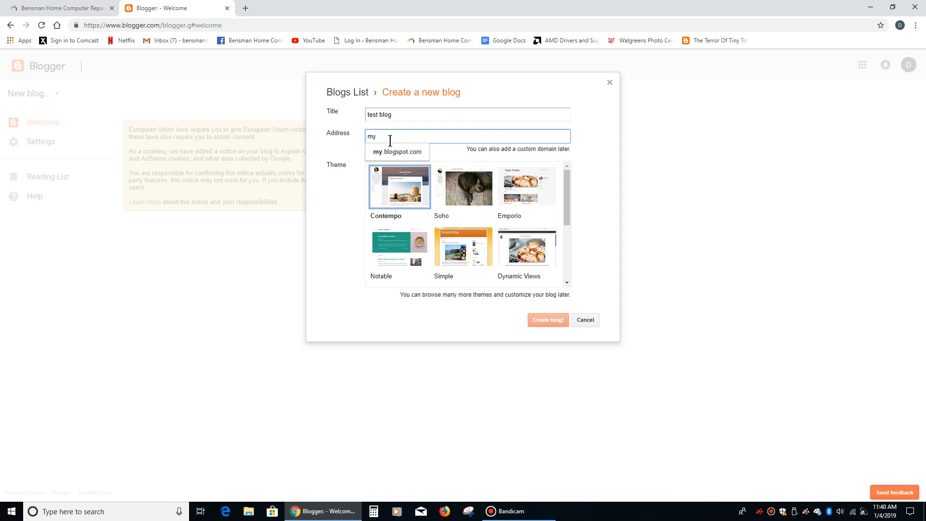
type("testblog")
left_click(413, 152)
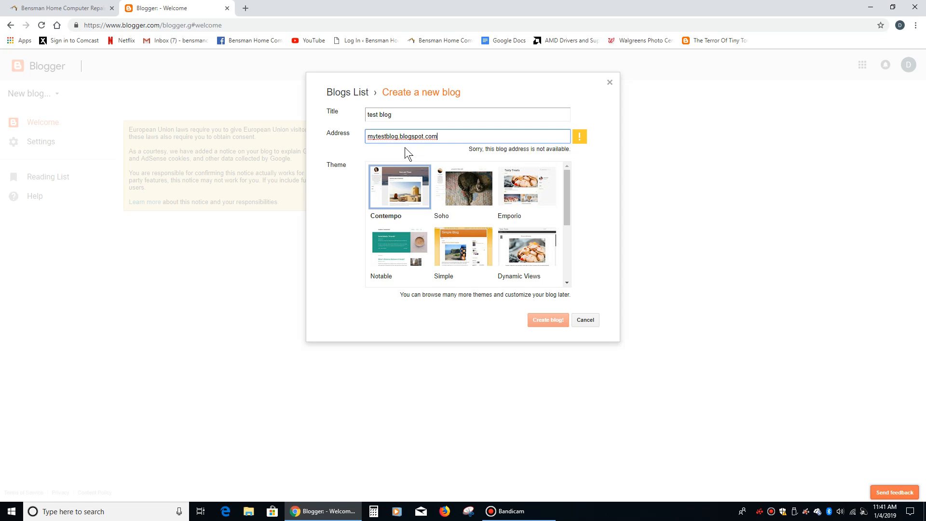
left_click(376, 138)
type("great")
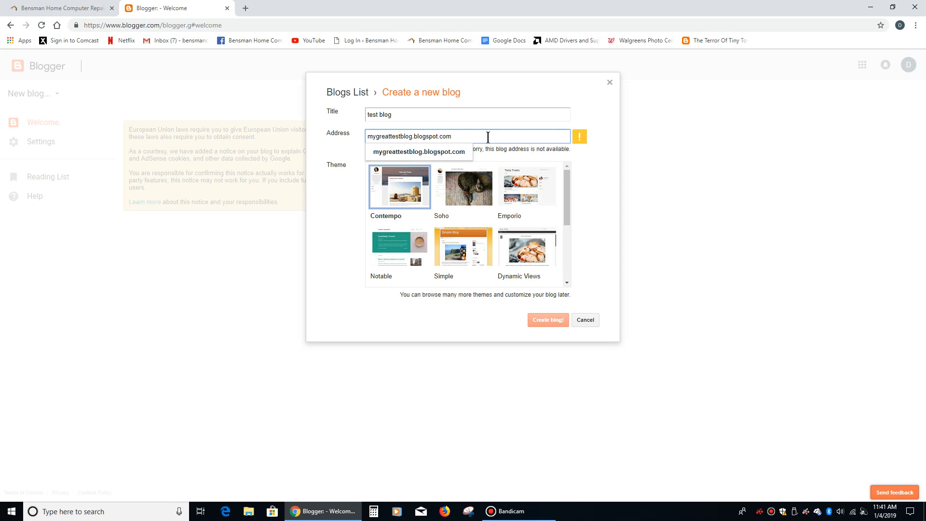
left_click(607, 180)
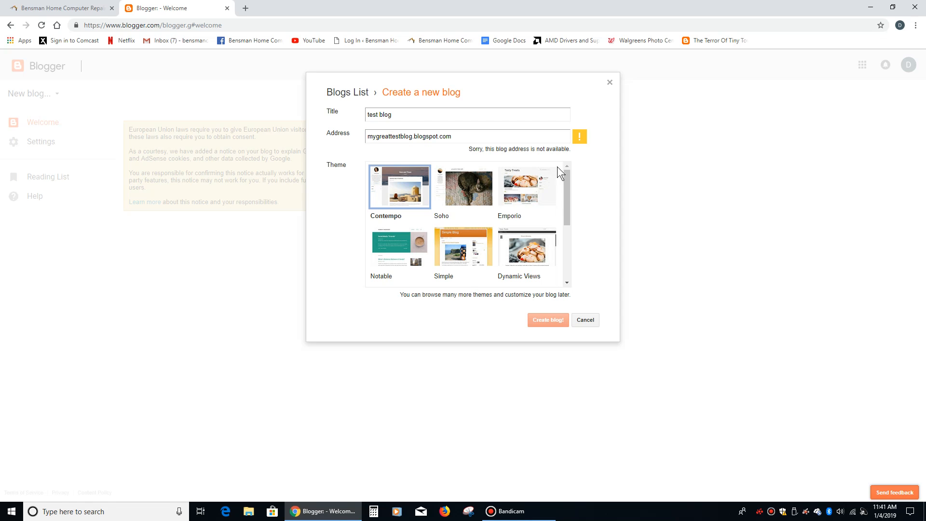
left_click(377, 137)
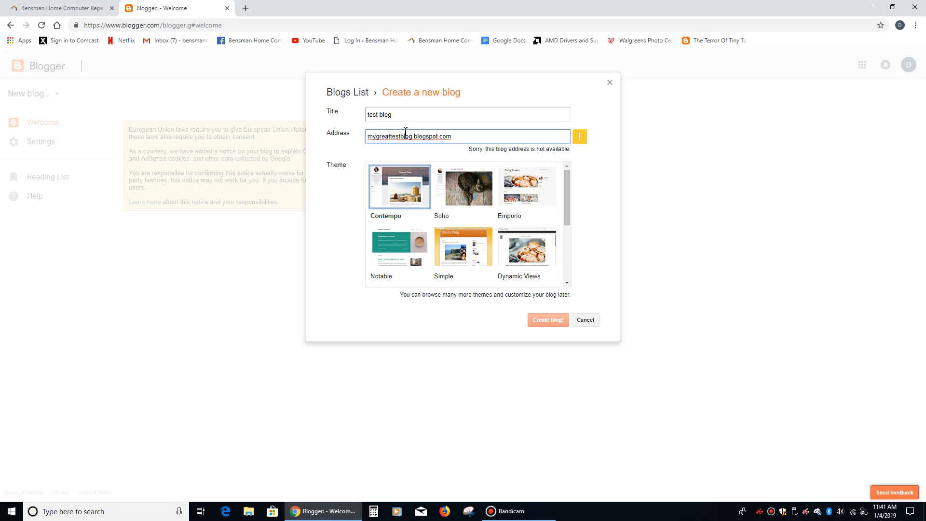
type("supe")
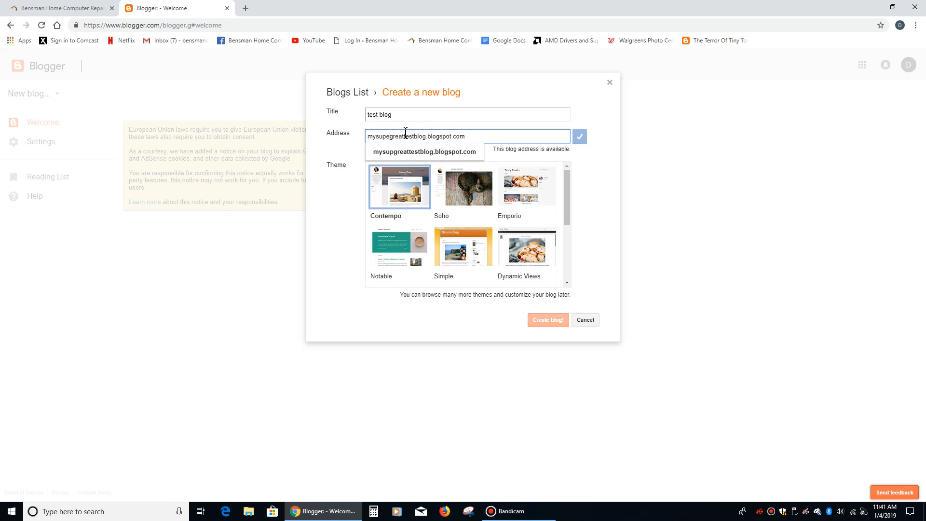
type("r")
left_click(616, 193)
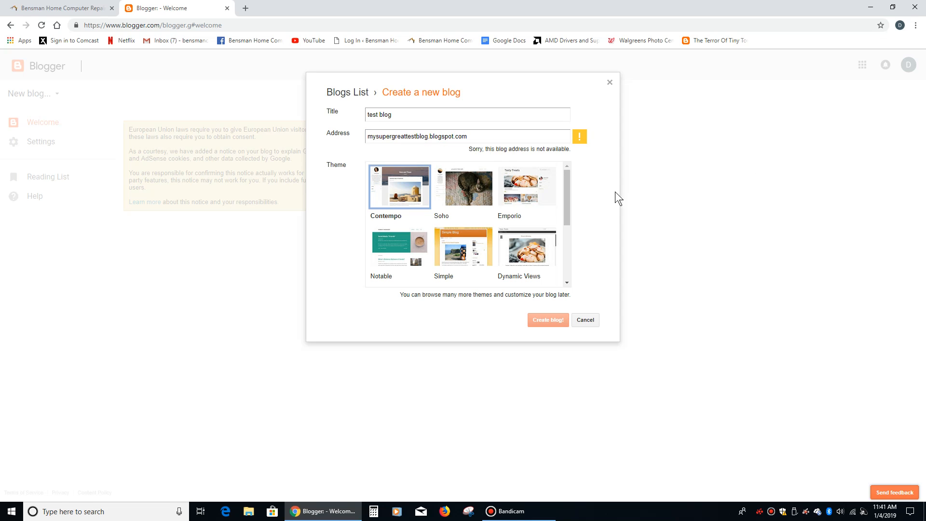
left_click(374, 137)
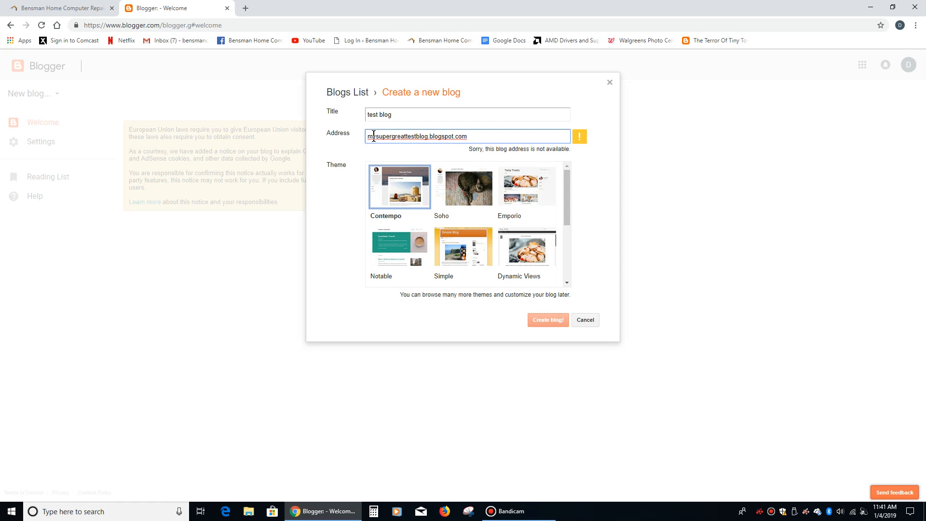
type("2165146")
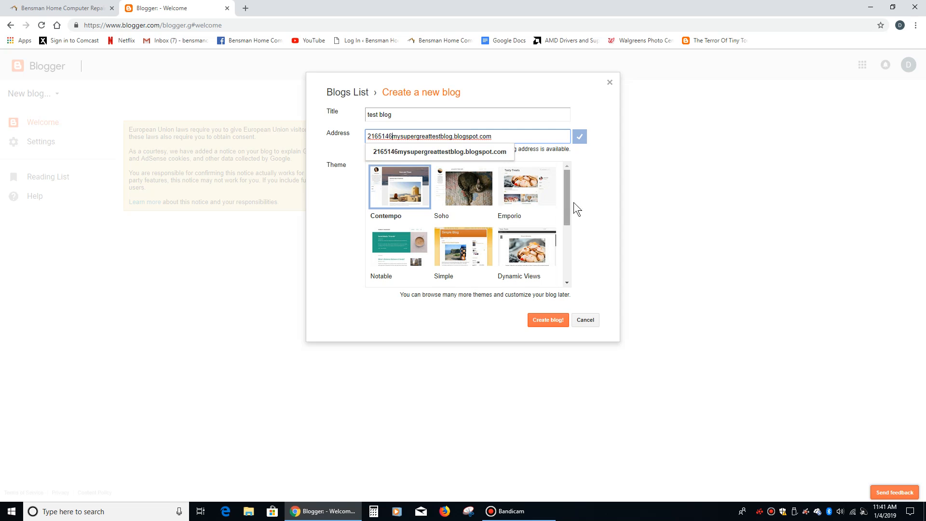
left_click(590, 202)
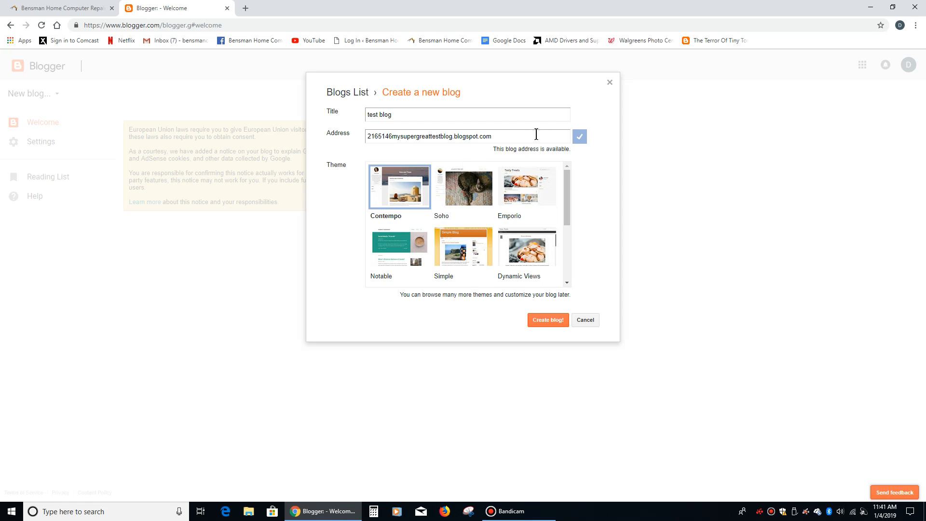
- Create the blog, search the offered domains for "test blog", and close the domain offer
left_click(538, 321)
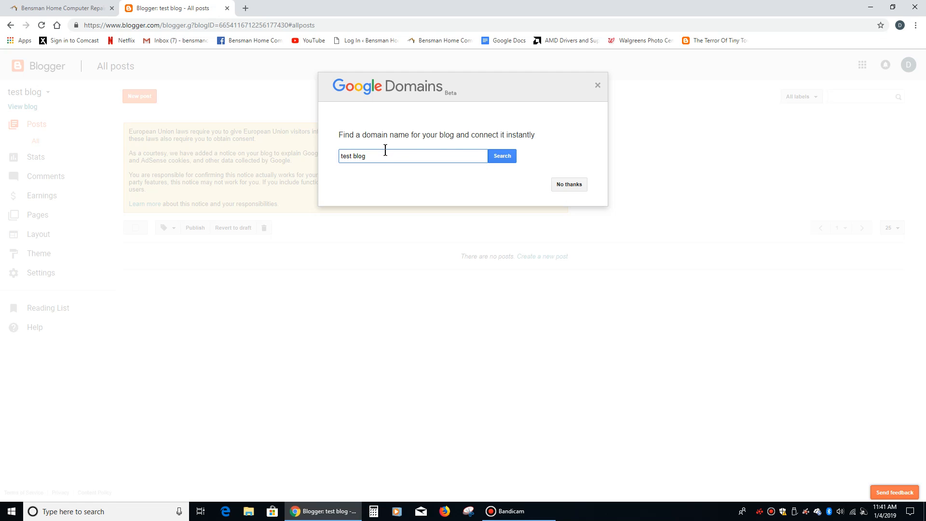
left_click(502, 157)
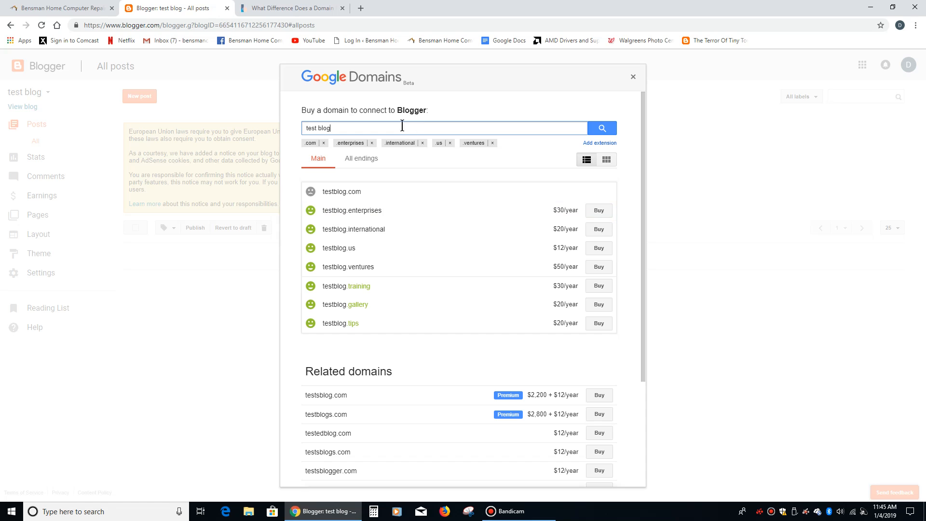
left_click(634, 77)
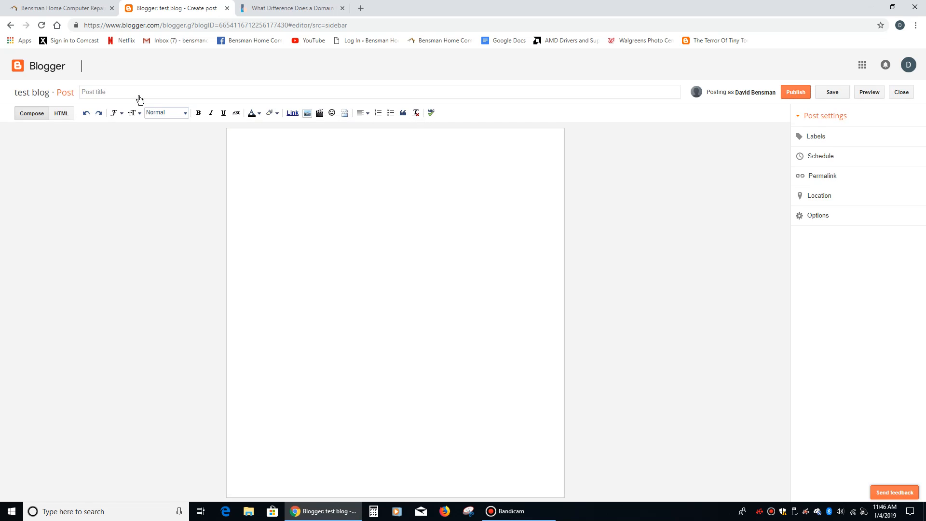
- Write a new post with the body text "fiugwioerjfkw'poerif woif oi'wo"
left_click(368, 188)
type("fiugwioerjfkw'poerif woif oi'wo")
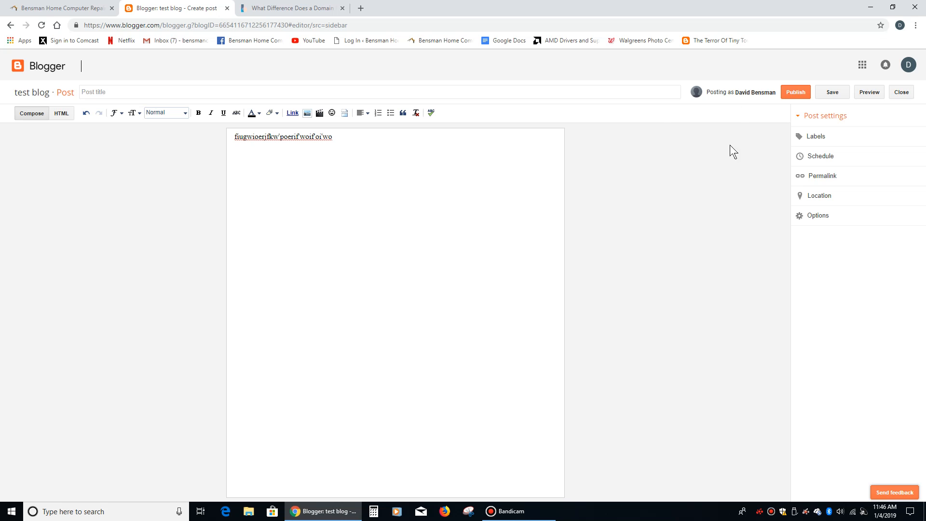
- Publish the post and cancel sharing it on Google+
left_click(796, 93)
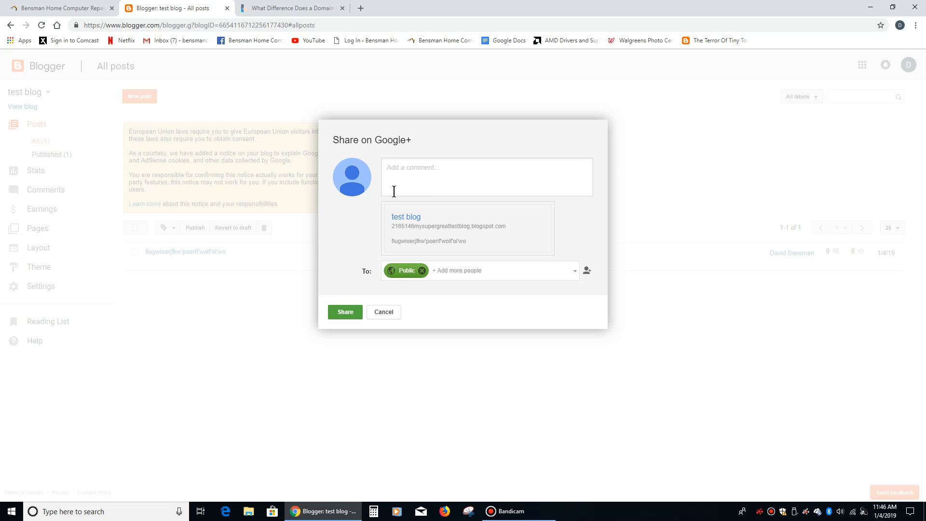
left_click(420, 191)
left_click(377, 313)
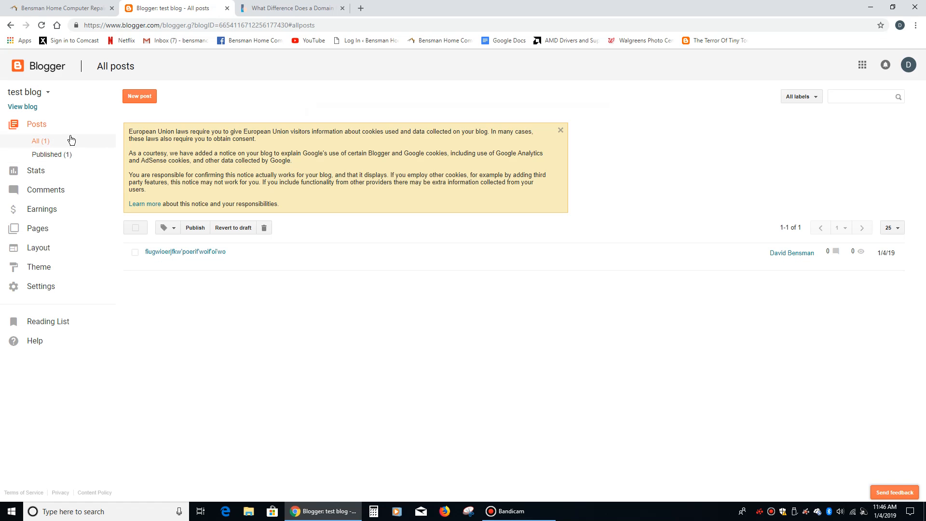
- View the published blog and examine its title and web address
left_click(28, 107)
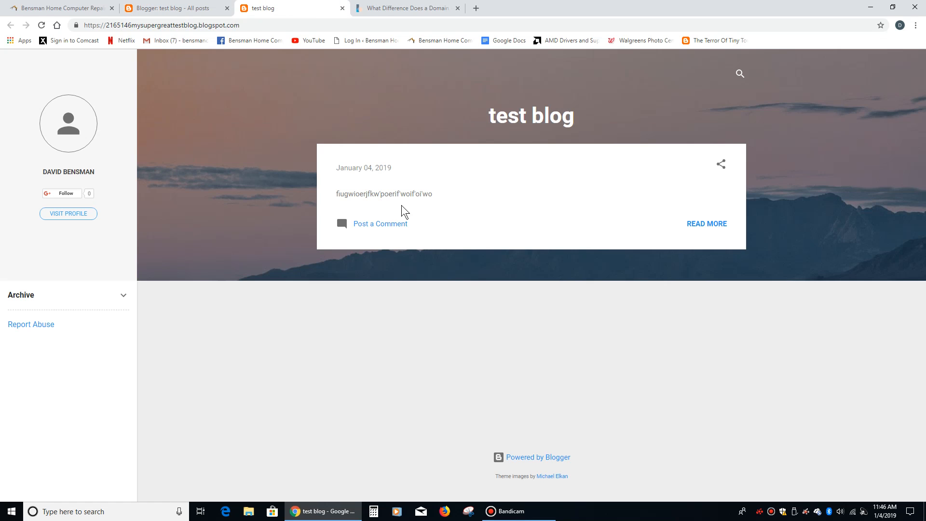
left_click_drag(490, 114, 598, 126)
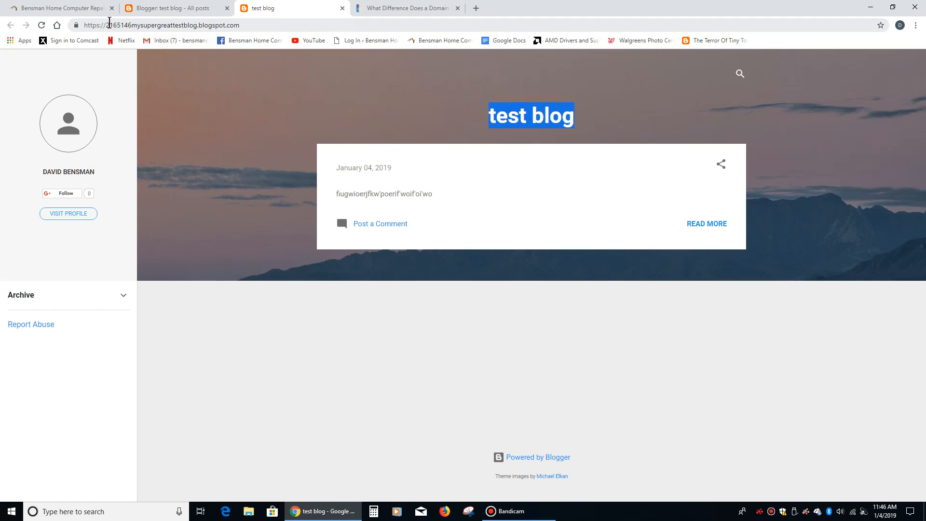
left_click_drag(110, 24, 189, 25)
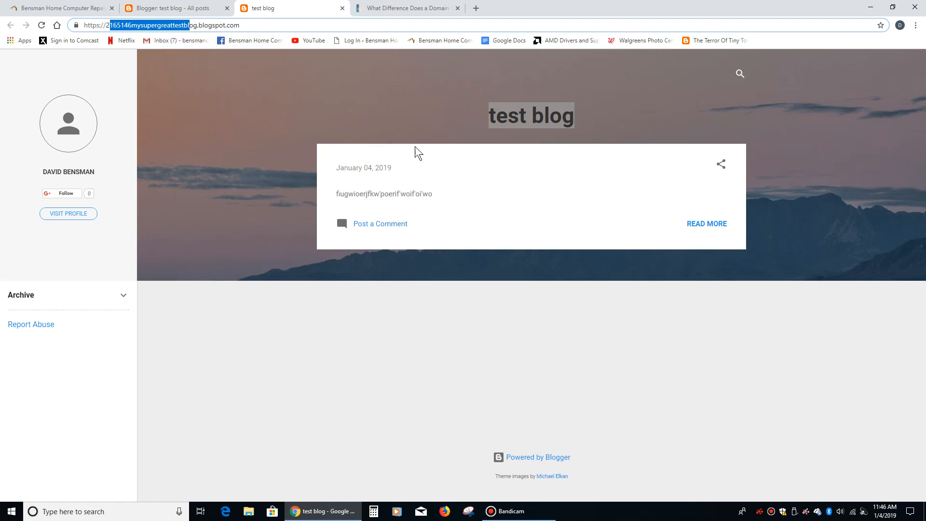
left_click(458, 341)
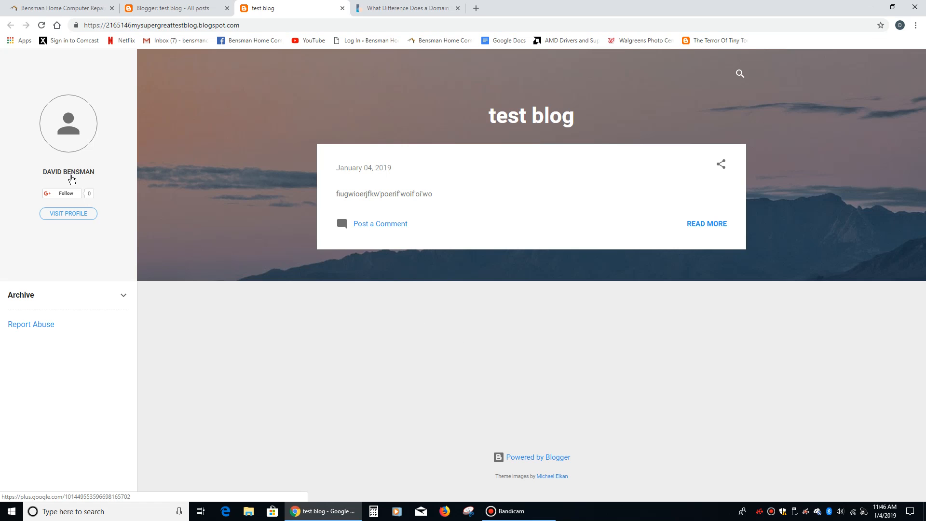
mouse_move(70, 180)
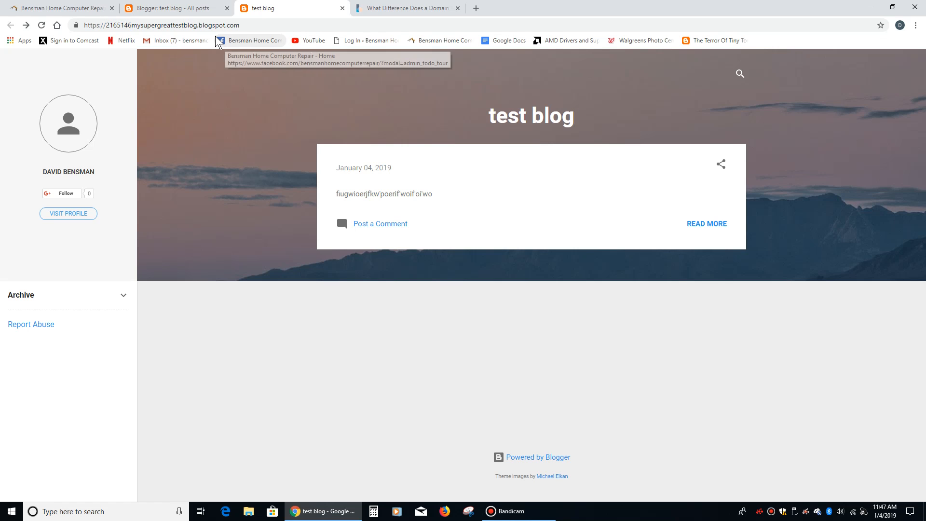
- Close the Blogger tabs
left_click(171, 13)
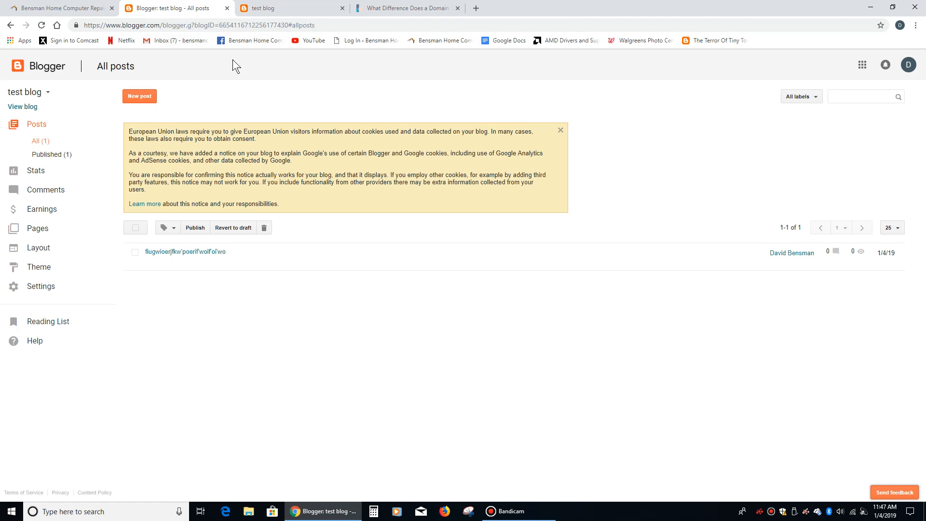
left_click(227, 9)
left_click(227, 9)
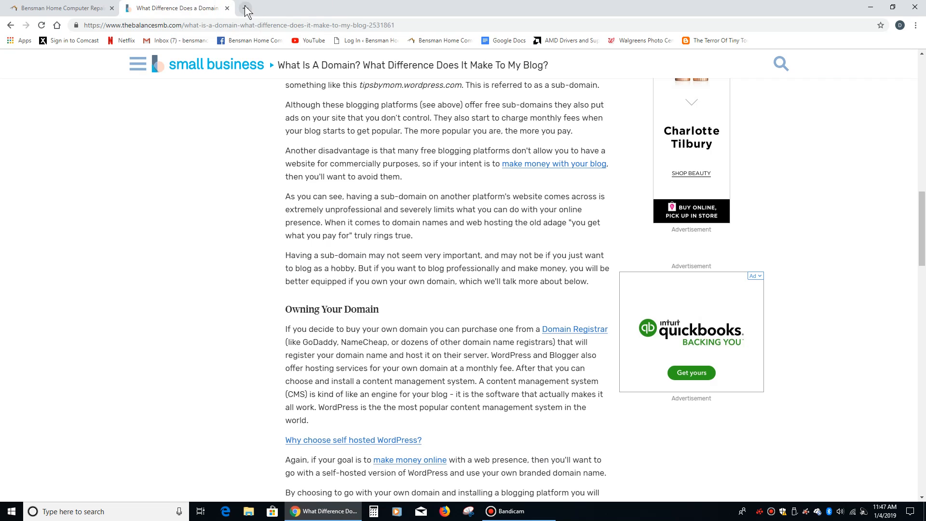
- Reopen the Blogger dashboard from the apps launcher in a new tab, then return to the repair website tab
left_click(246, 9)
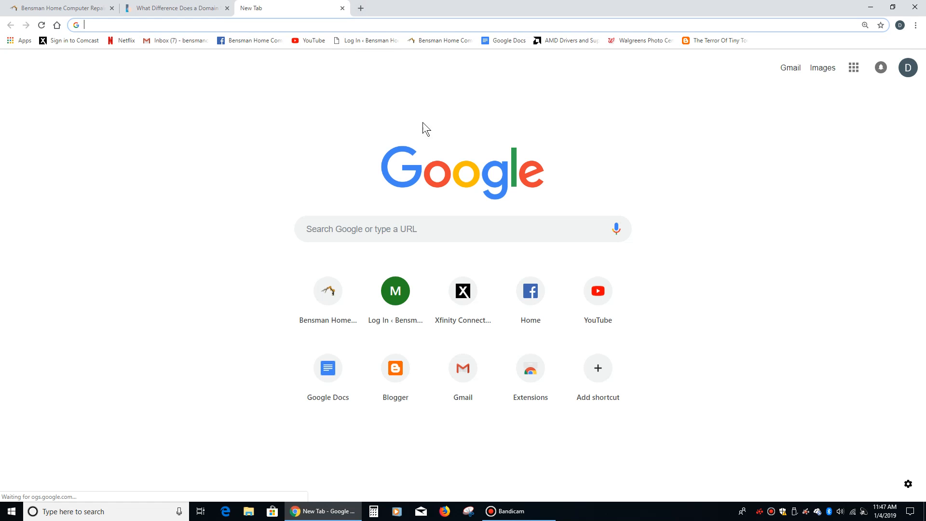
left_click(854, 71)
left_click(855, 71)
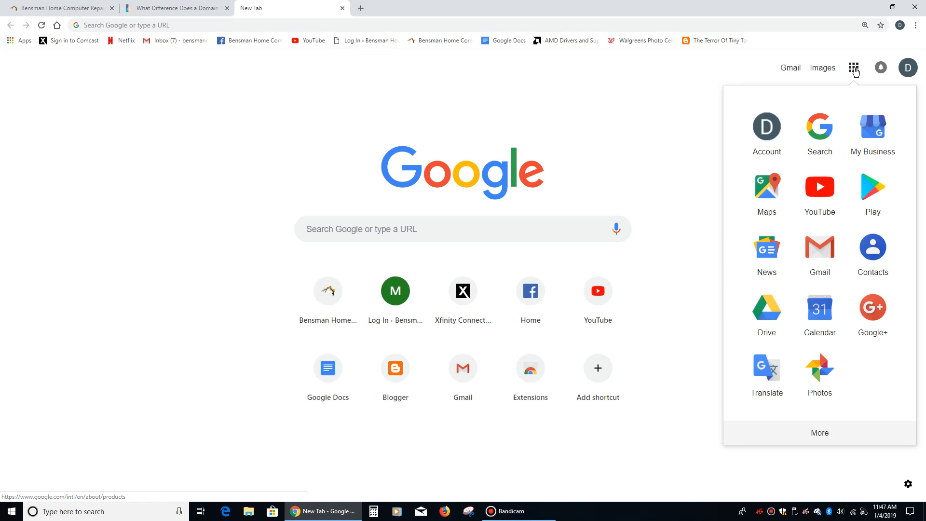
left_click(824, 433)
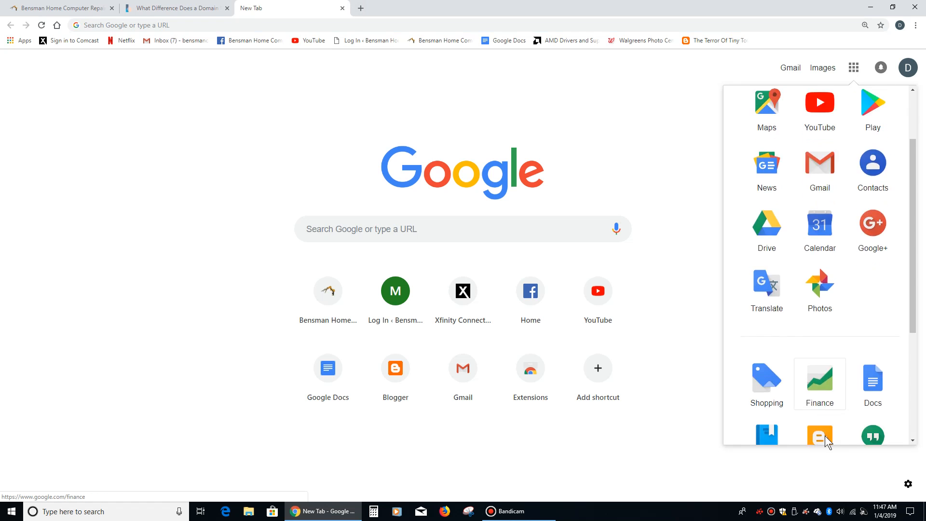
left_click(827, 254)
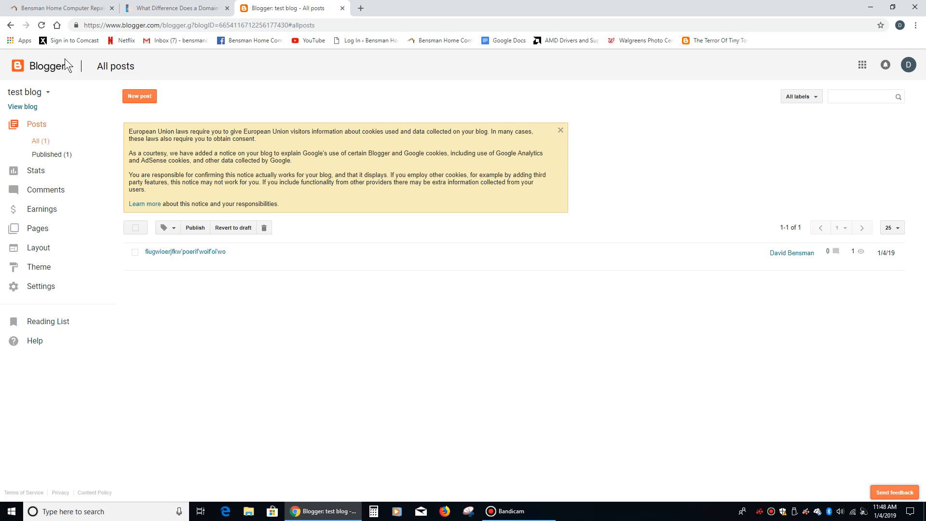
left_click(56, 8)
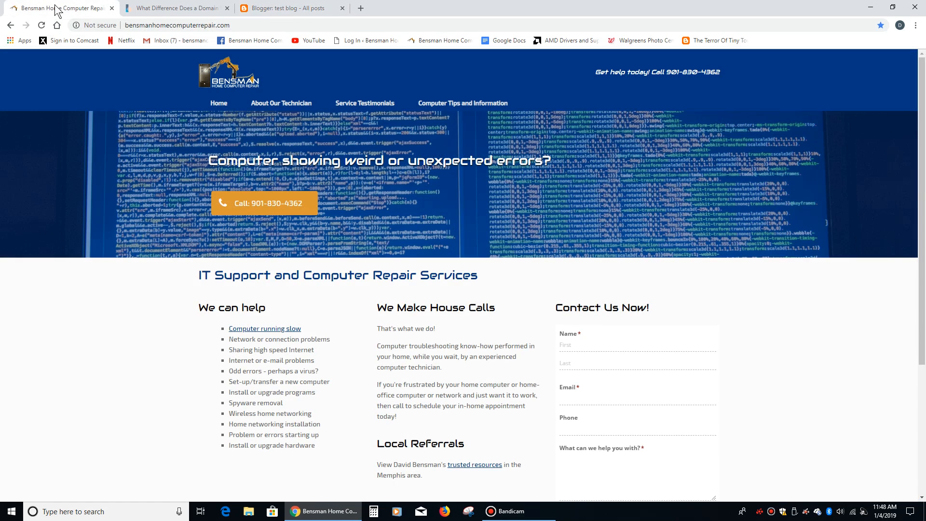